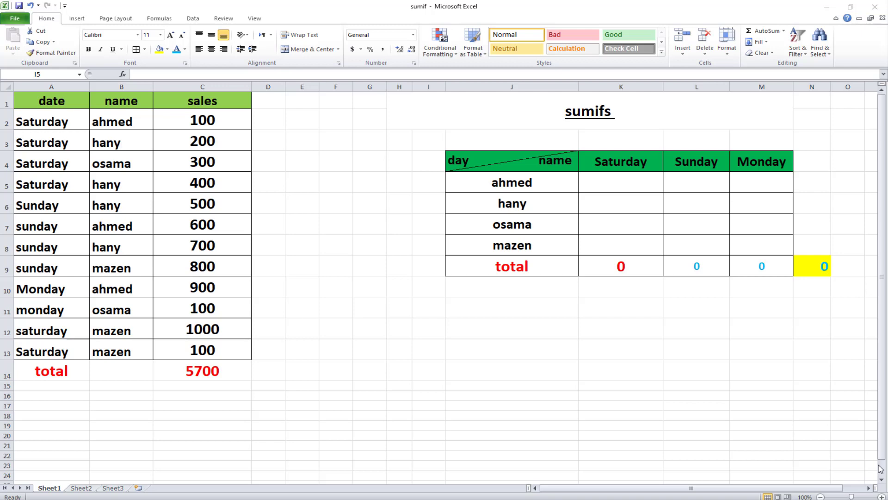
# Insert a SUMIFS function in cell K5 with $C$2:$C$13 as its absolute sum range
pyautogui.click(422, 211)
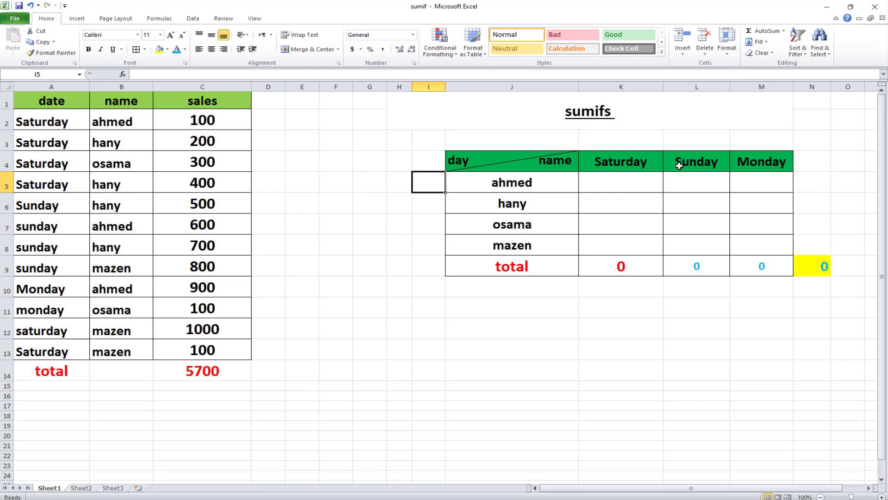
pyautogui.click(535, 178)
pyautogui.click(606, 187)
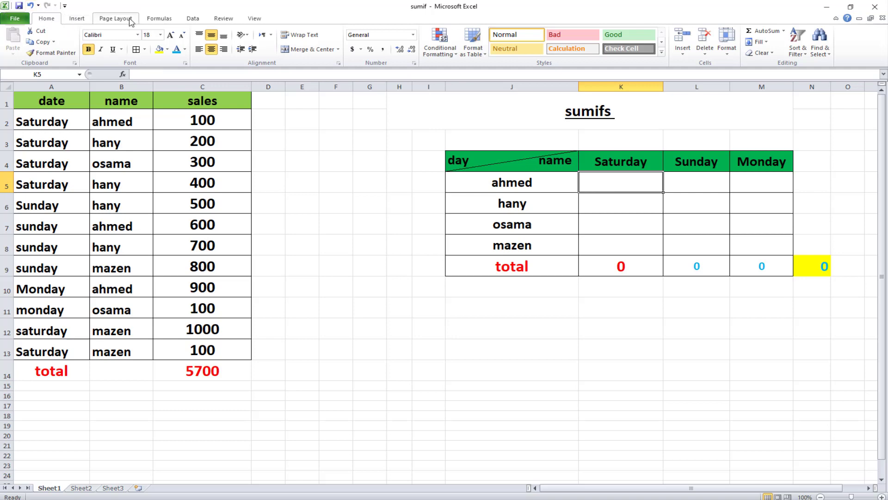
pyautogui.click(159, 19)
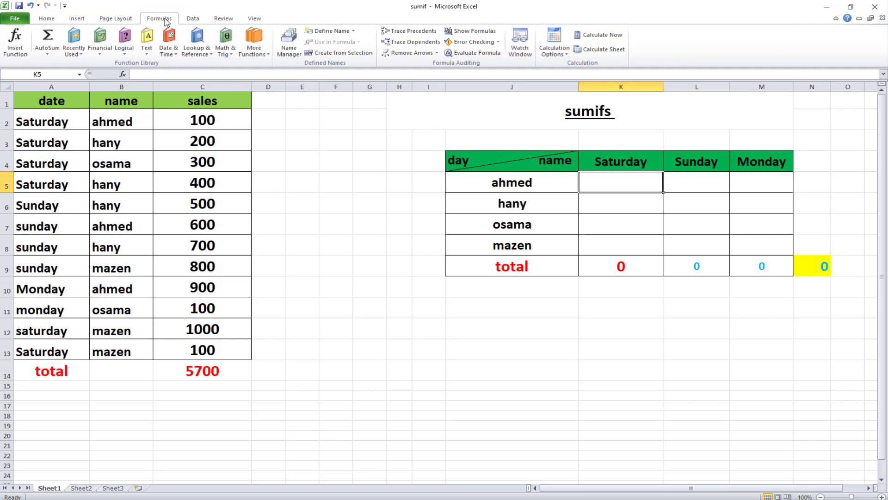
pyautogui.click(16, 42)
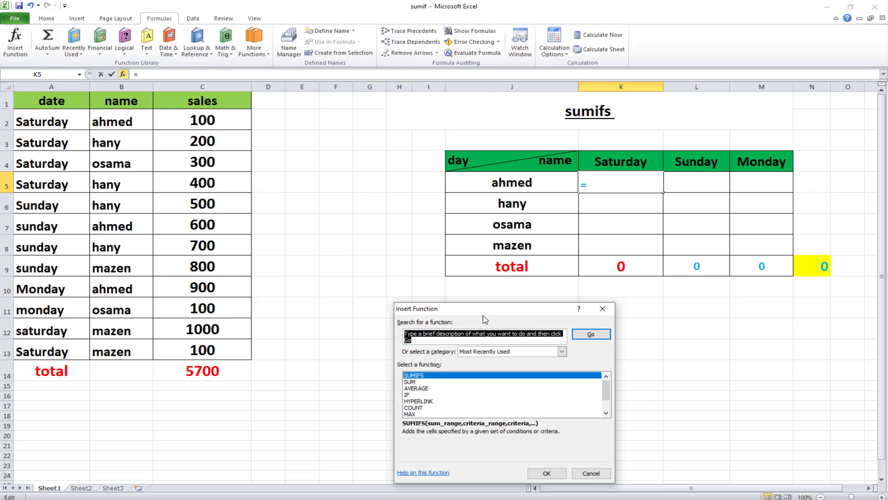
pyautogui.moveTo(483, 316); pyautogui.dragTo(514, 298)
pyautogui.click(461, 360)
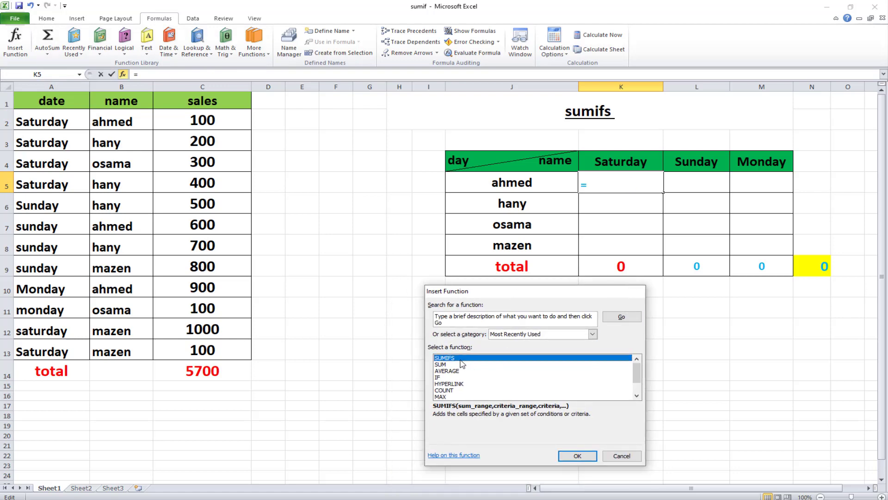
pyautogui.doubleClick(461, 359)
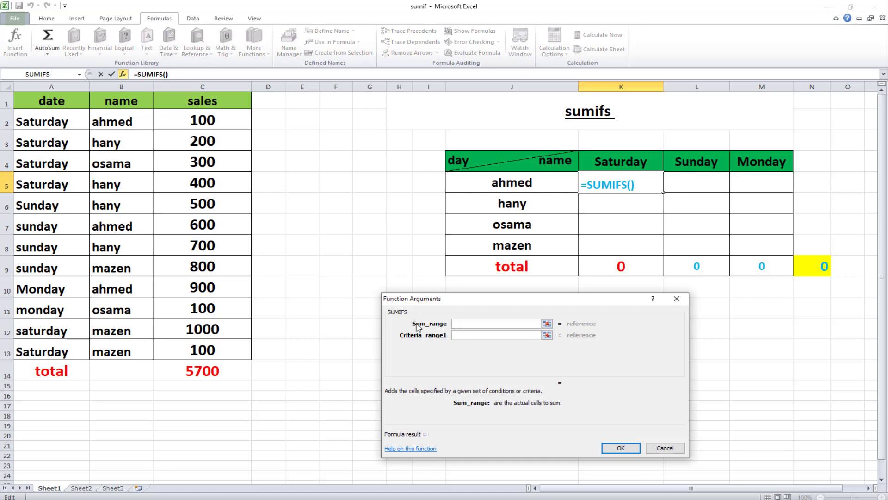
pyautogui.moveTo(227, 128); pyautogui.dragTo(212, 349)
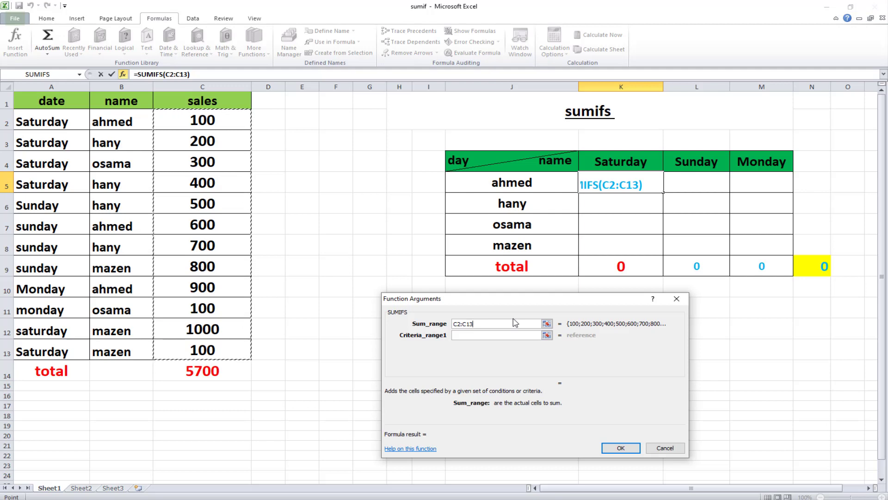
pyautogui.press('F4')
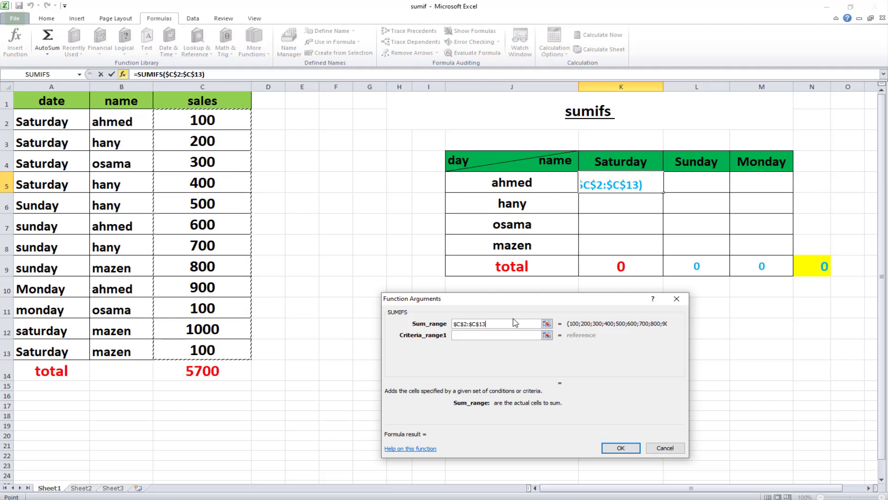
# Set the first SUMIFS criteria range to the name column $B$2:$B$13 and its criterion to J5
pyautogui.click(478, 335)
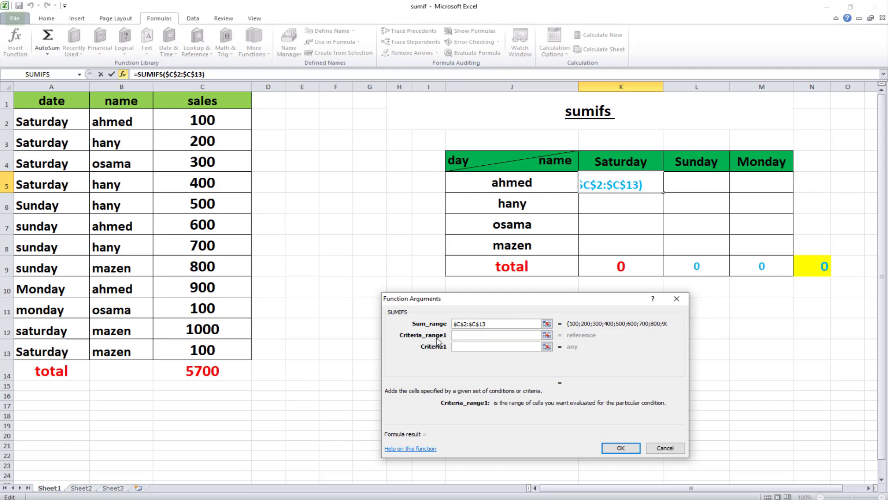
pyautogui.click(124, 117)
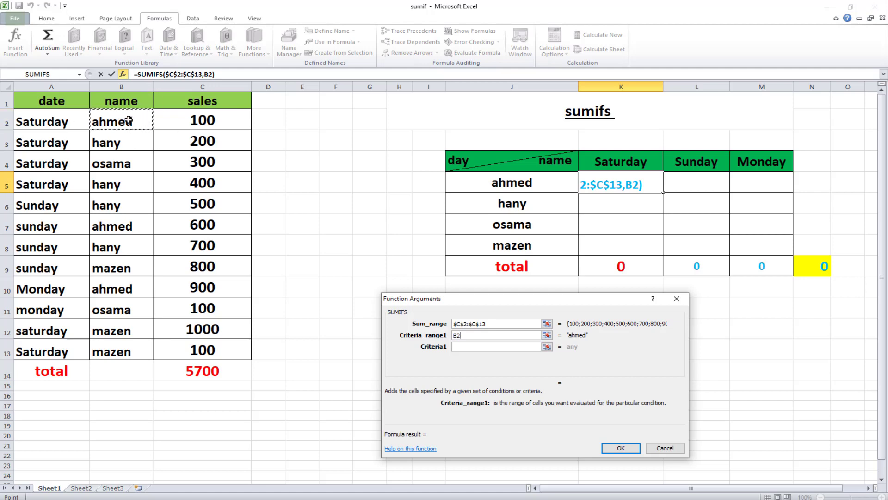
pyautogui.moveTo(127, 119); pyautogui.dragTo(103, 339)
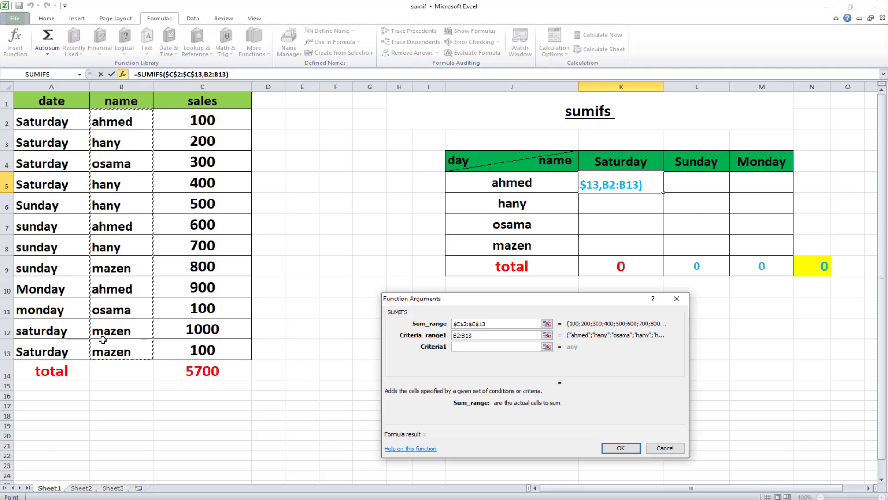
pyautogui.press('F4')
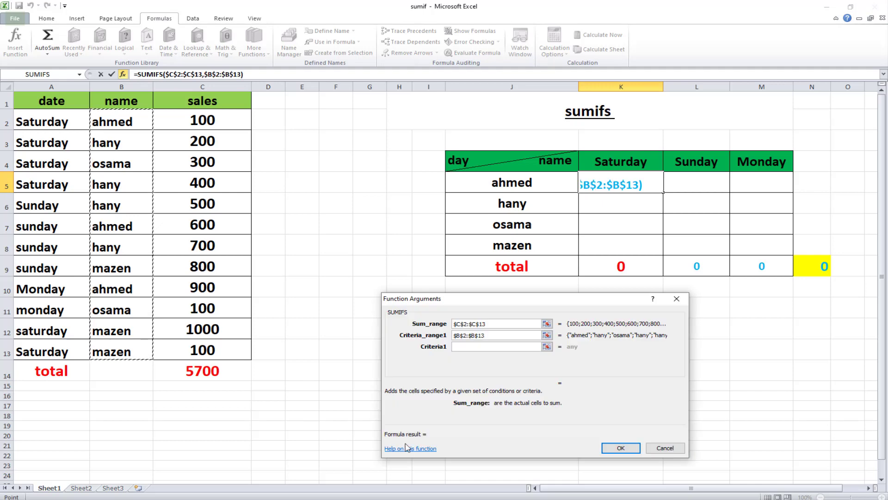
pyautogui.click(460, 348)
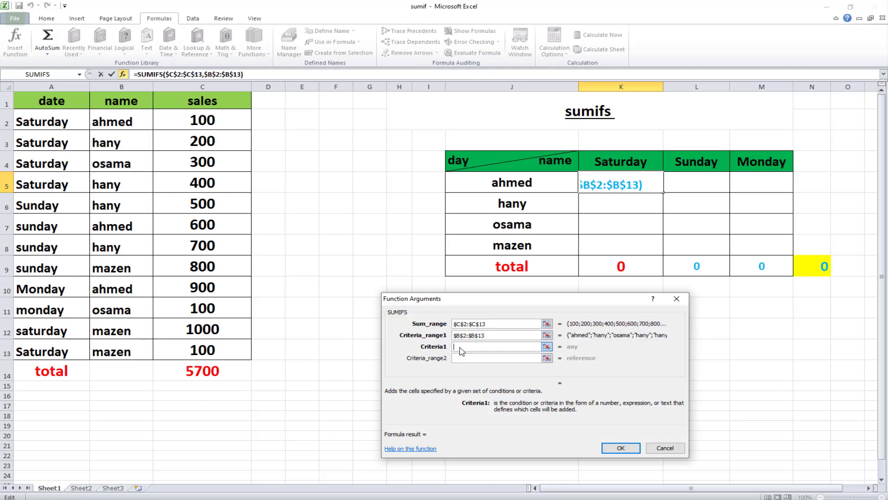
pyautogui.click(508, 185)
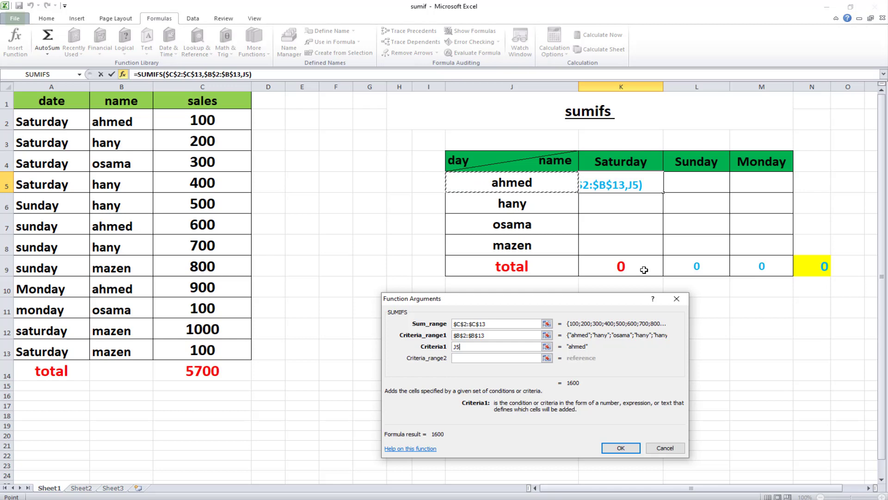
# Add the date column $A$2:$A$13 as the second criteria range with $K$4 as its criterion, and finish the K5 formula
pyautogui.click(477, 360)
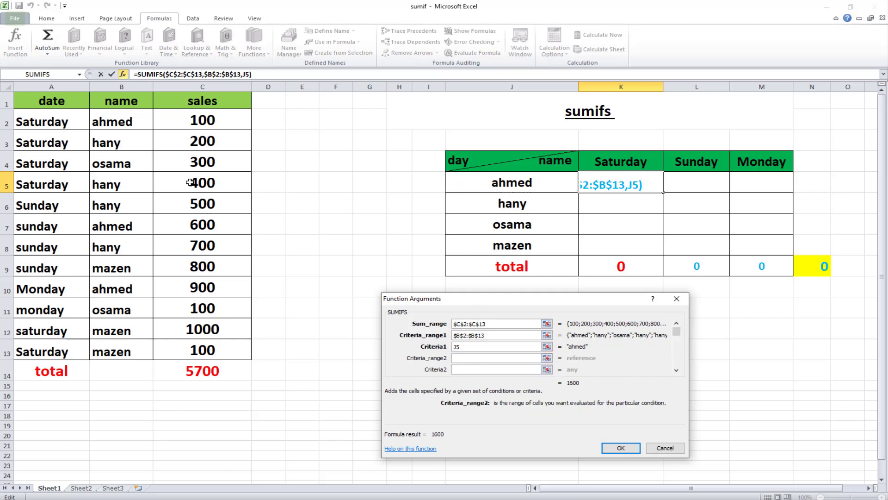
pyautogui.click(47, 117)
pyautogui.moveTo(48, 117); pyautogui.dragTo(51, 350)
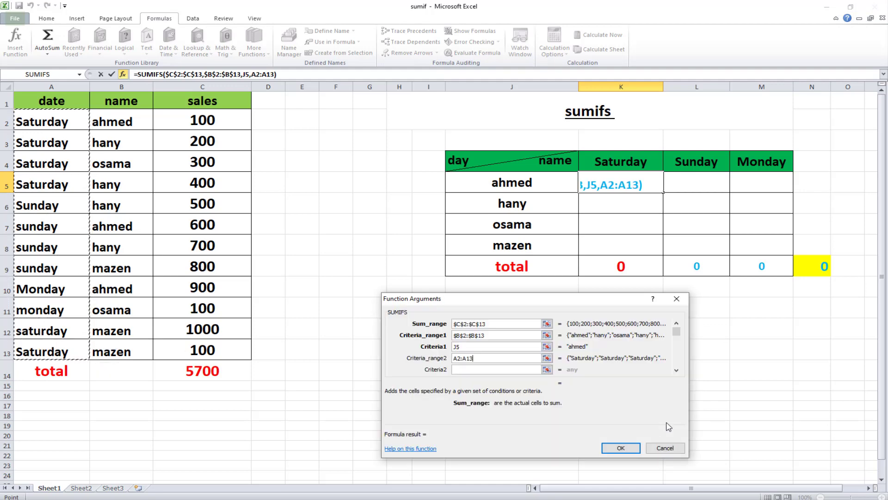
pyautogui.press('F4')
pyautogui.press('Tab')
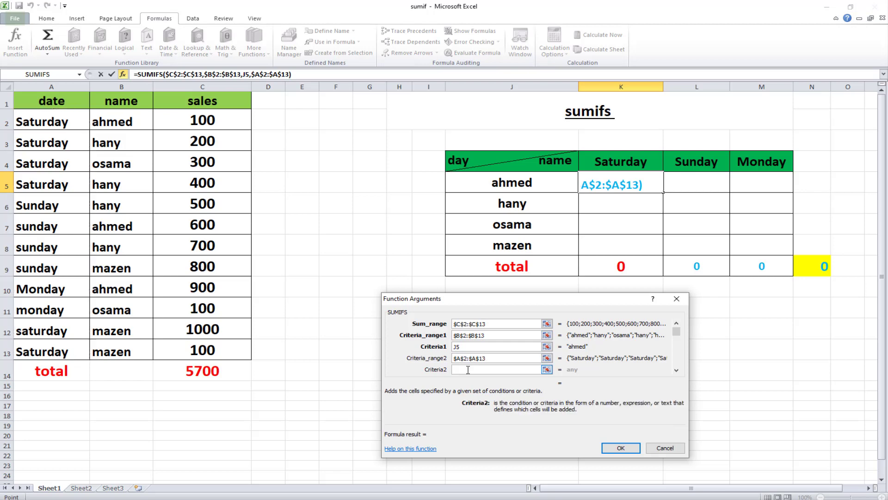
pyautogui.click(618, 166)
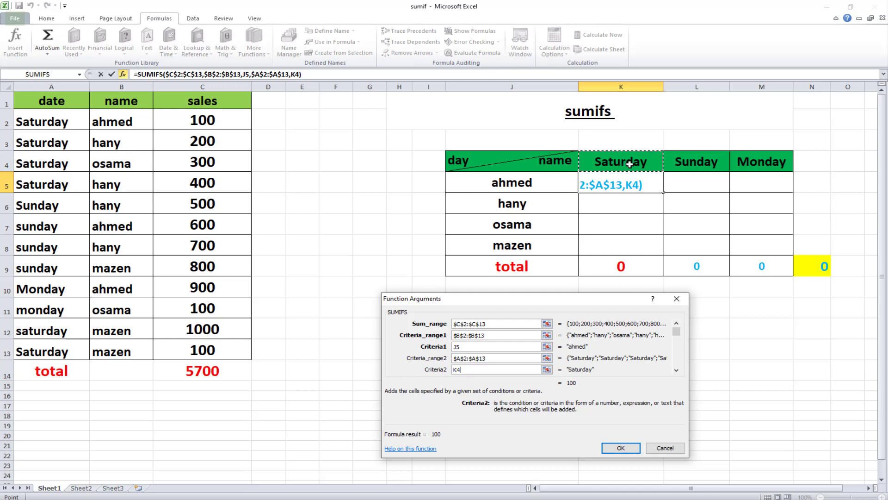
pyautogui.press('F4')
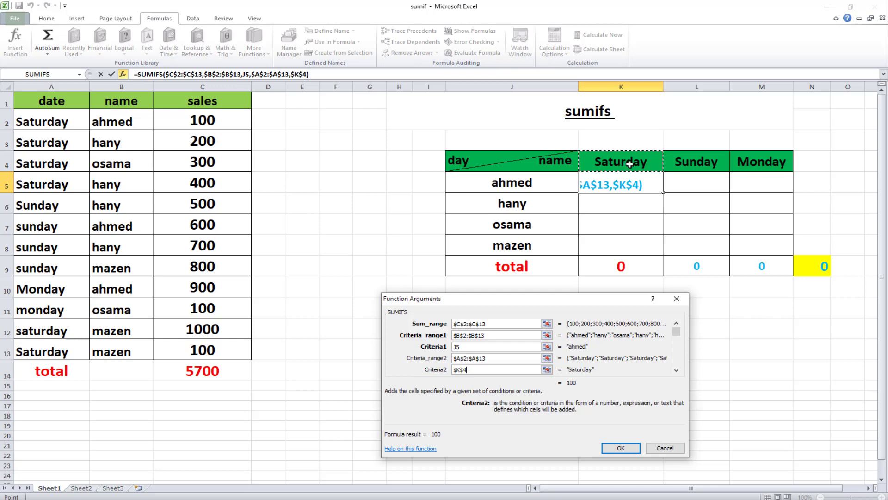
pyautogui.click(620, 449)
# Check K5 against row 2 of the sales table and fill its formula down through K8
pyautogui.click(641, 195)
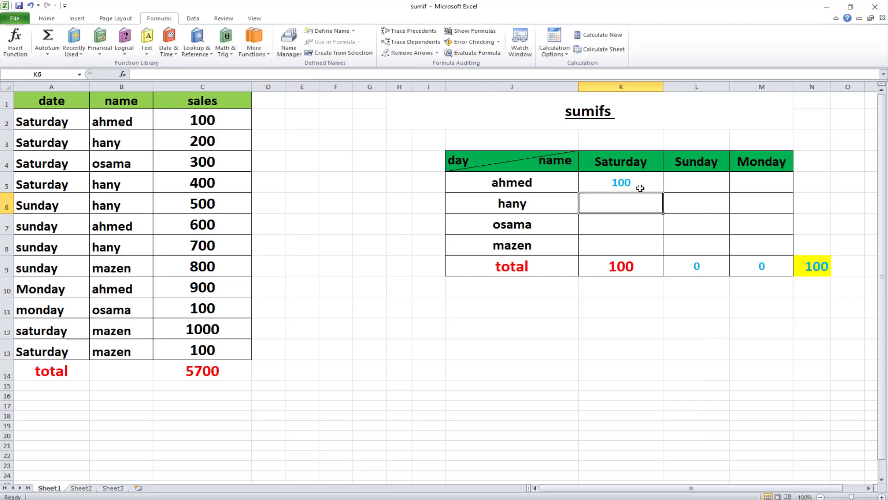
pyautogui.click(639, 187)
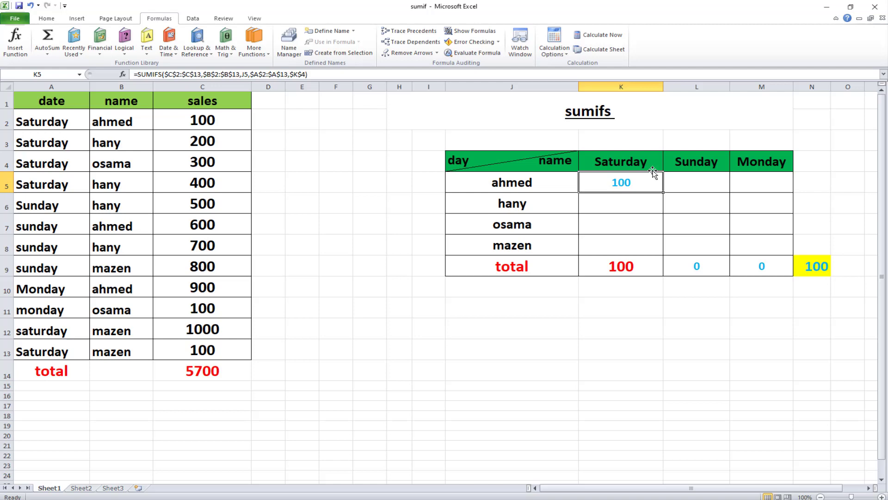
pyautogui.click(48, 124)
pyautogui.click(100, 119)
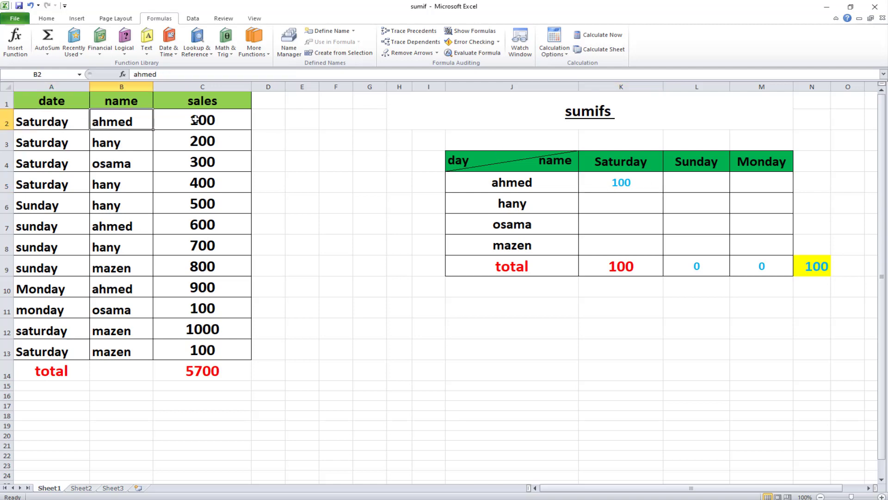
pyautogui.click(196, 120)
pyautogui.click(621, 187)
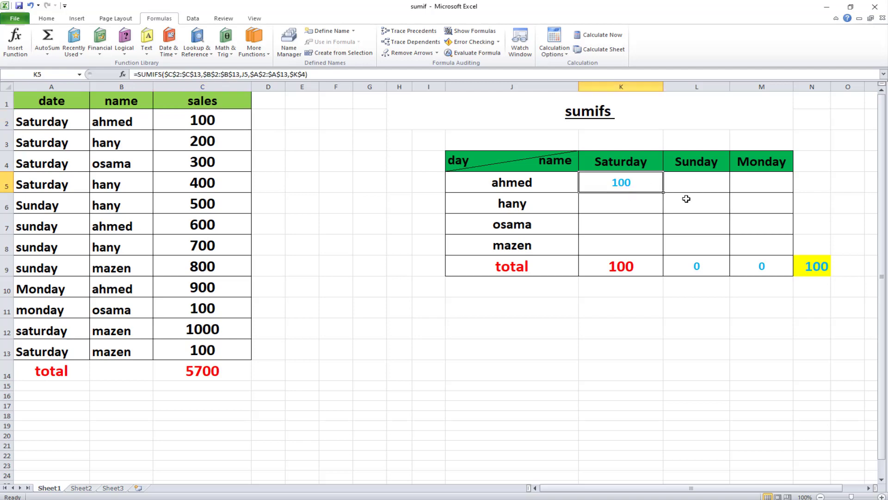
pyautogui.moveTo(664, 192); pyautogui.dragTo(654, 252)
pyautogui.click(443, 356)
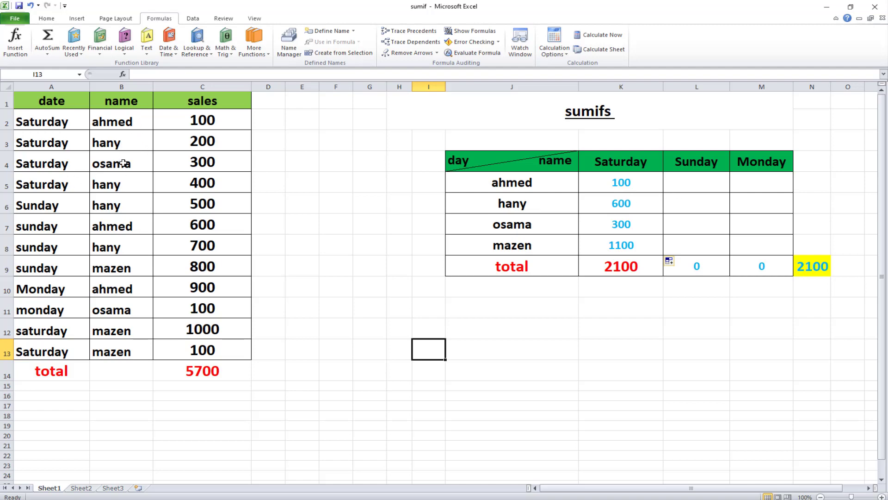
# Compare the Saturday results in K6 and K7 with the matching names and sales in the source table
pyautogui.click(126, 139)
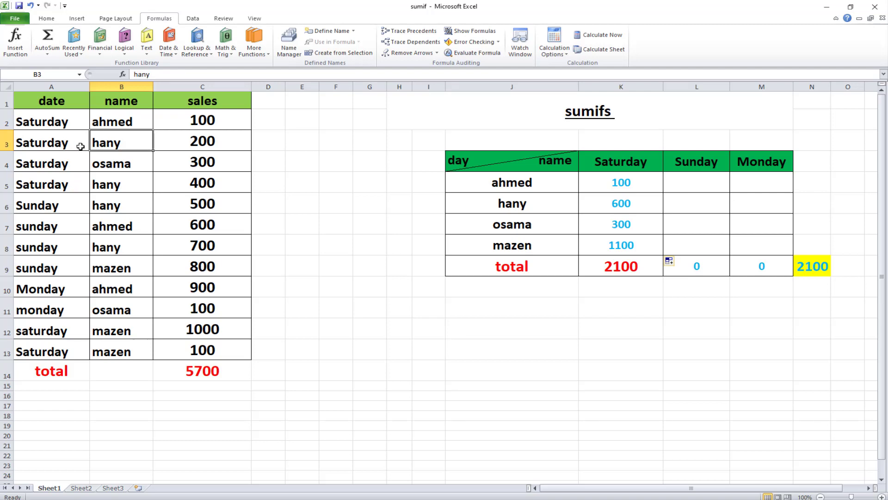
pyautogui.click(214, 143)
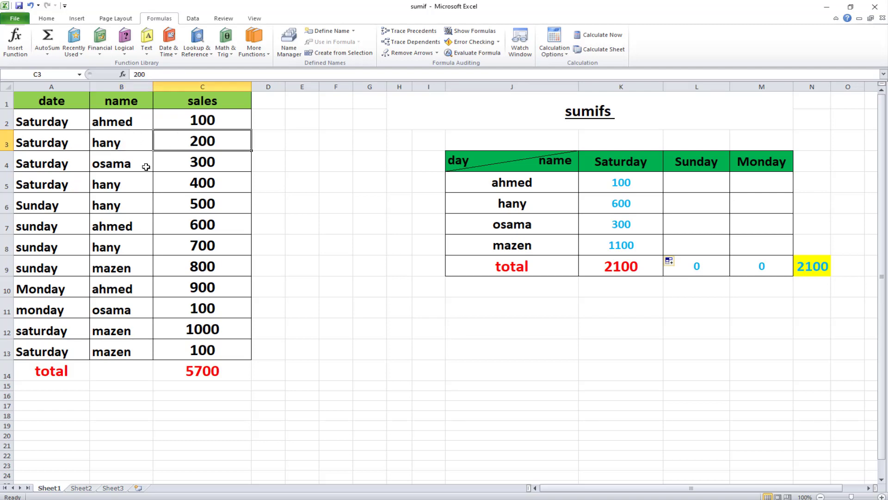
pyautogui.click(110, 189)
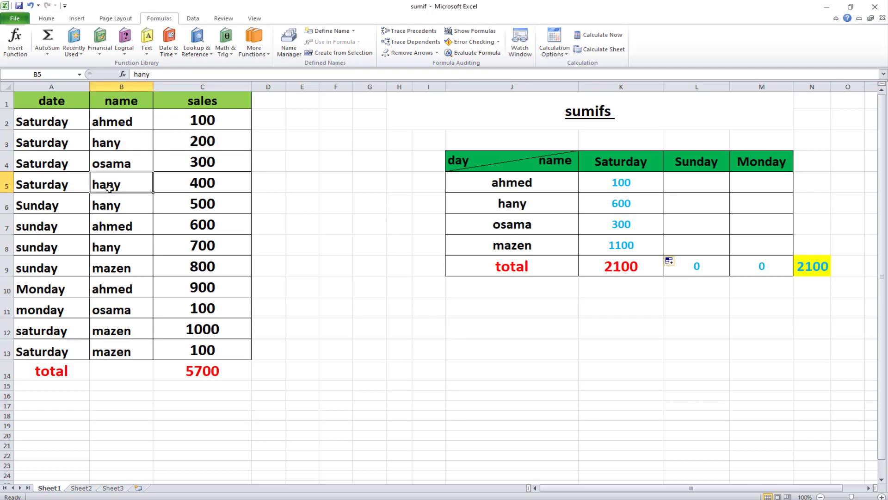
pyautogui.click(211, 186)
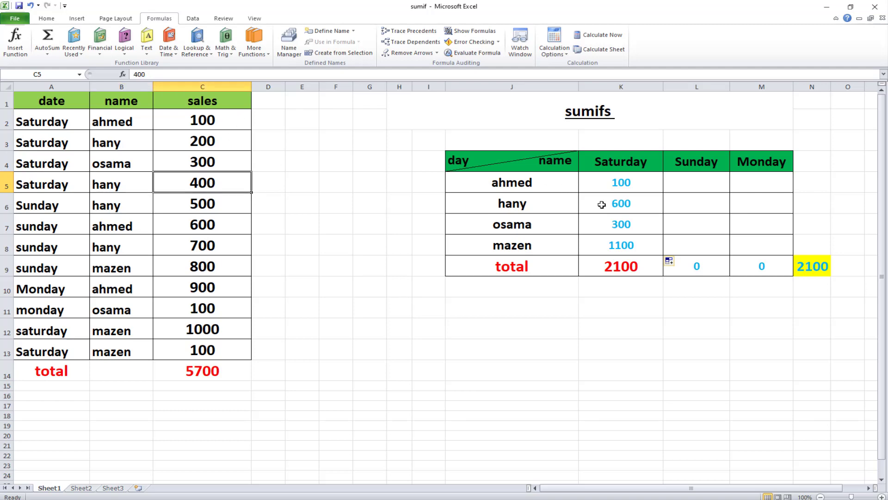
pyautogui.click(620, 233)
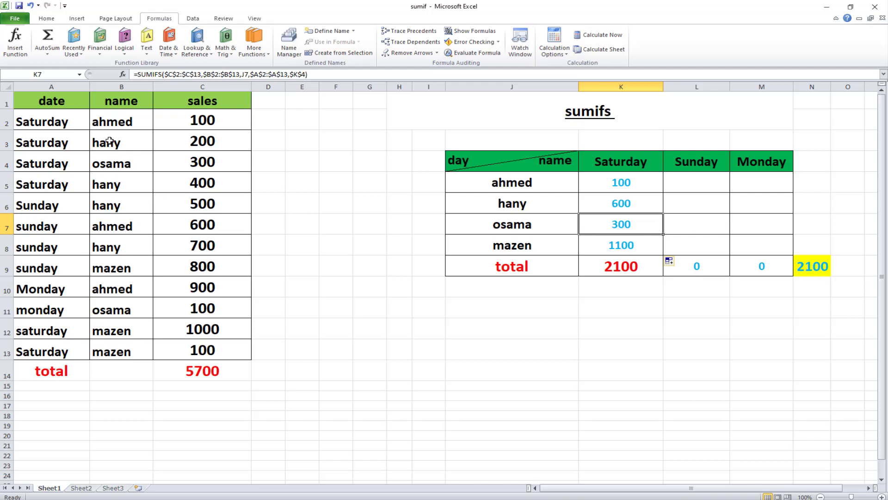
pyautogui.click(115, 310)
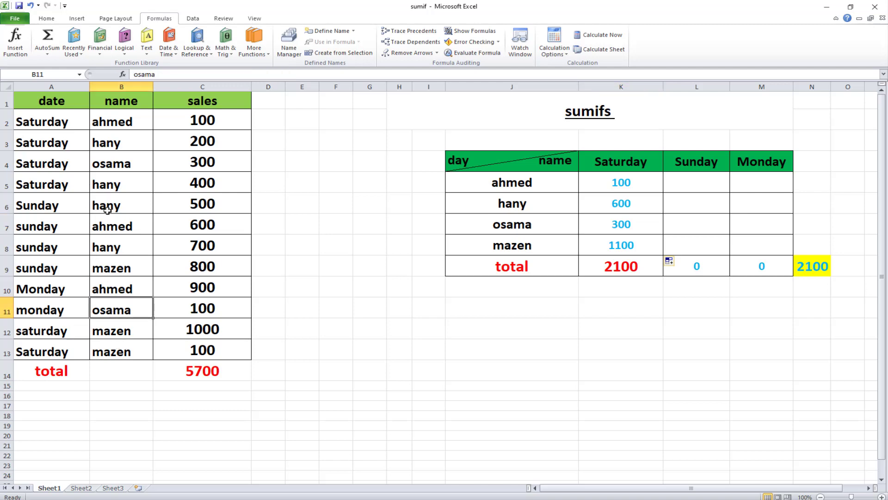
pyautogui.moveTo(112, 162); pyautogui.dragTo(195, 168)
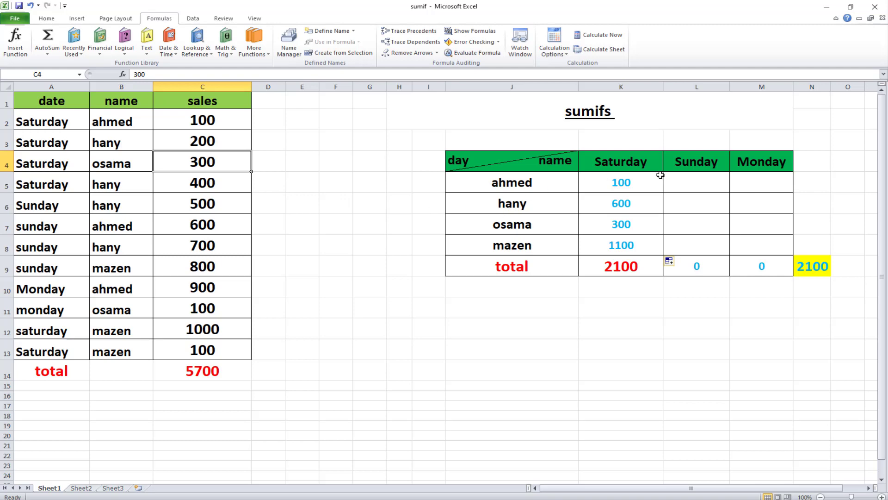
# Start a SUMIFS formula in L5 for Sunday with the sales column $C$2:$C$13 as an absolute sum range
pyautogui.click(695, 181)
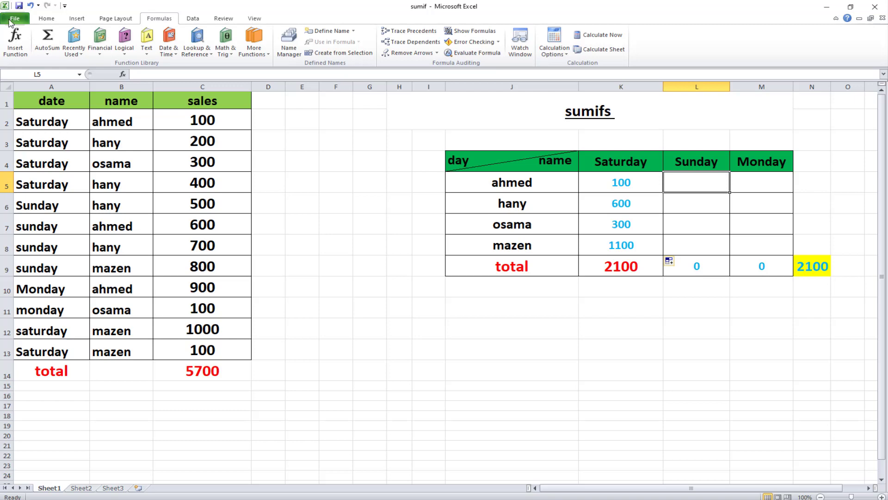
pyautogui.click(16, 42)
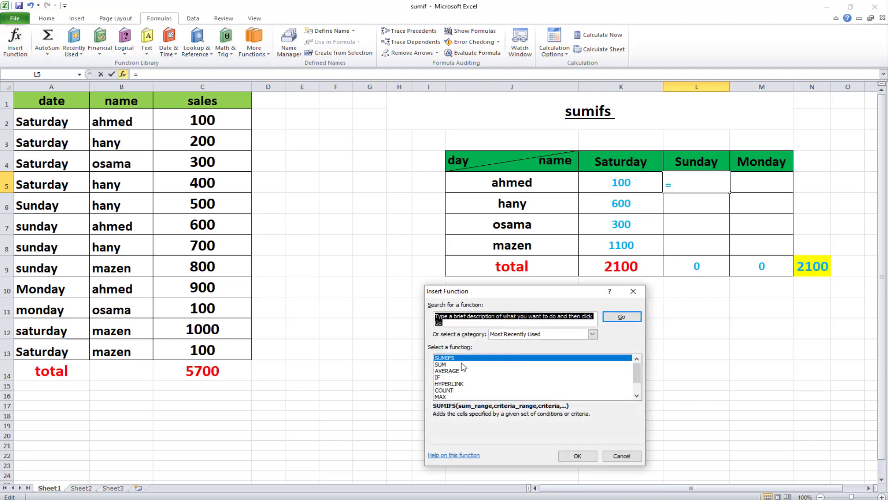
pyautogui.doubleClick(451, 358)
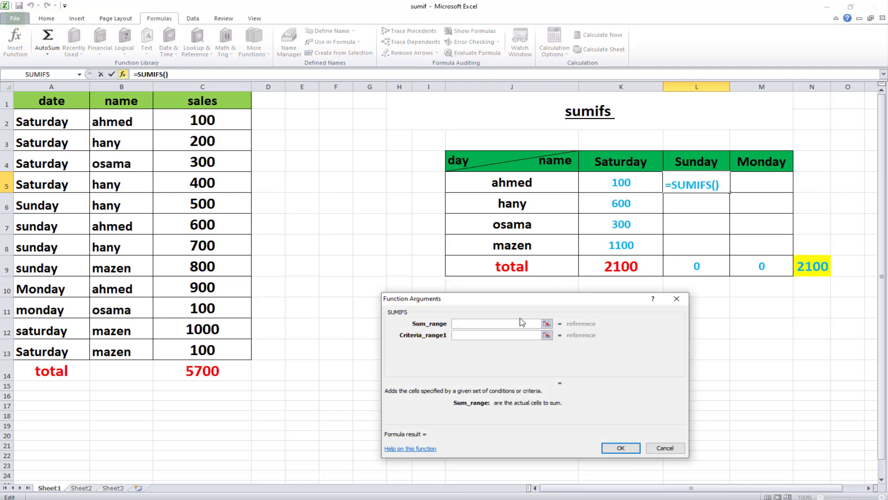
pyautogui.click(710, 184)
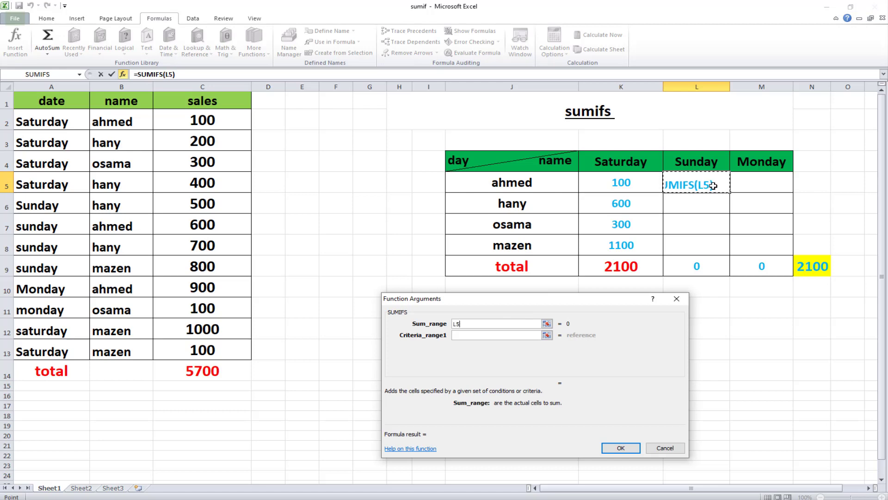
pyautogui.click(482, 322)
pyautogui.press('BackSpace')
pyautogui.press('BackSpace')
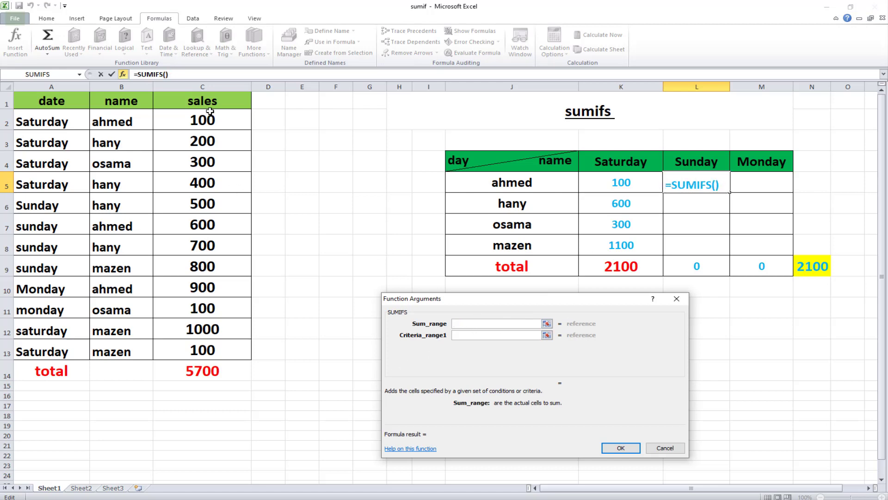
pyautogui.moveTo(204, 113); pyautogui.dragTo(202, 348)
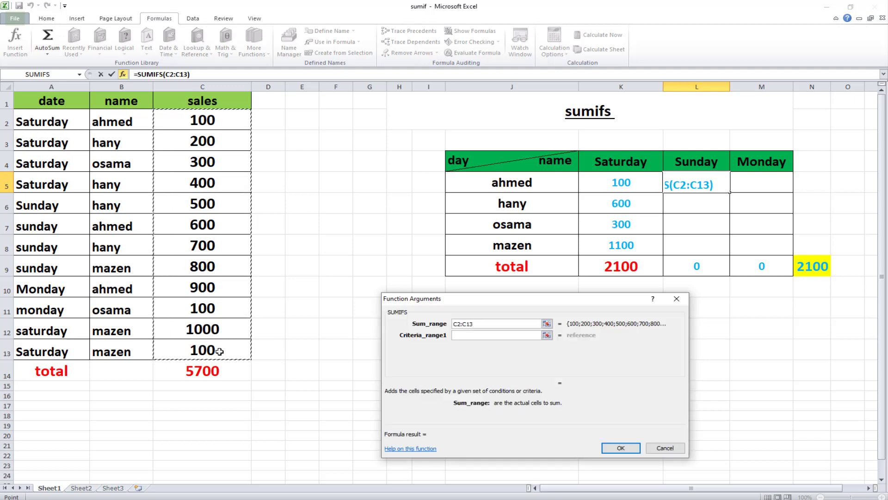
pyautogui.press('F4')
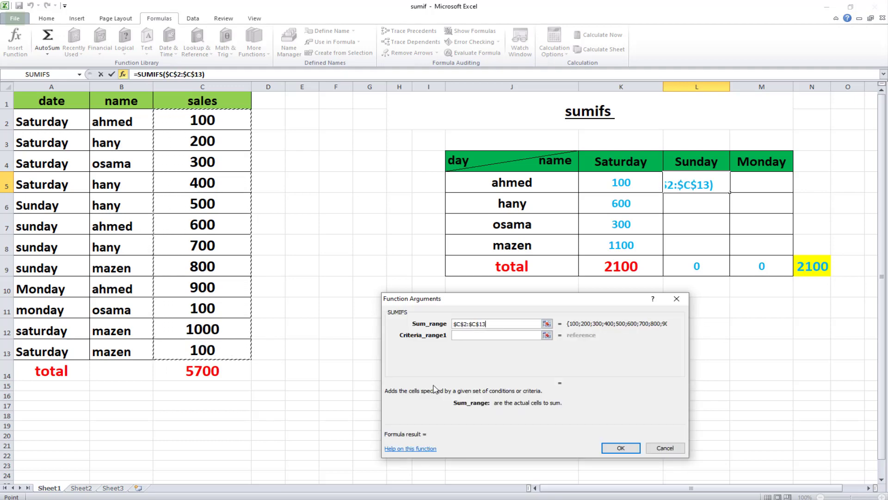
# Set the L5 formula's first criteria range to the name column $B$2:$B$13 and its criterion to J5
pyautogui.click(471, 335)
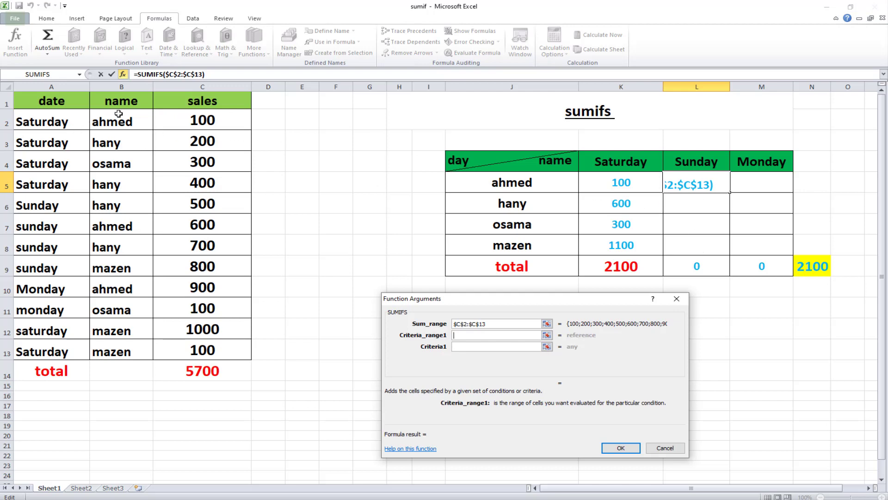
pyautogui.moveTo(121, 116); pyautogui.dragTo(115, 345)
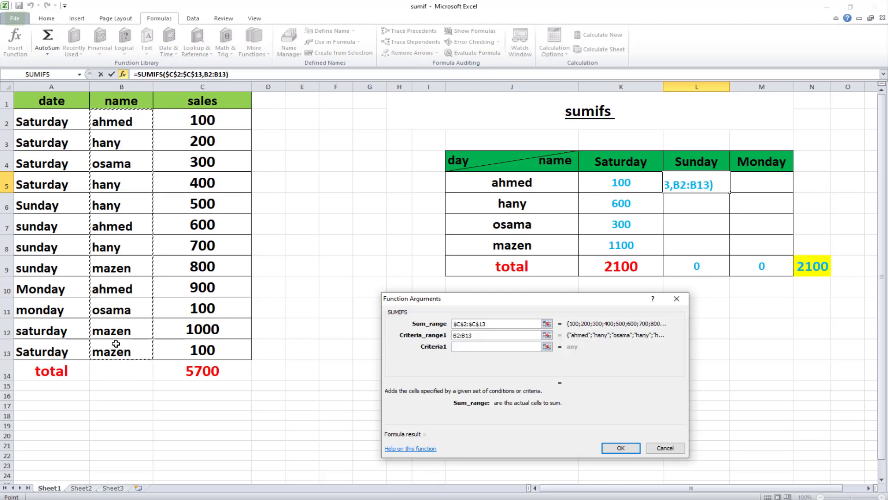
pyautogui.press('F4')
pyautogui.click(458, 347)
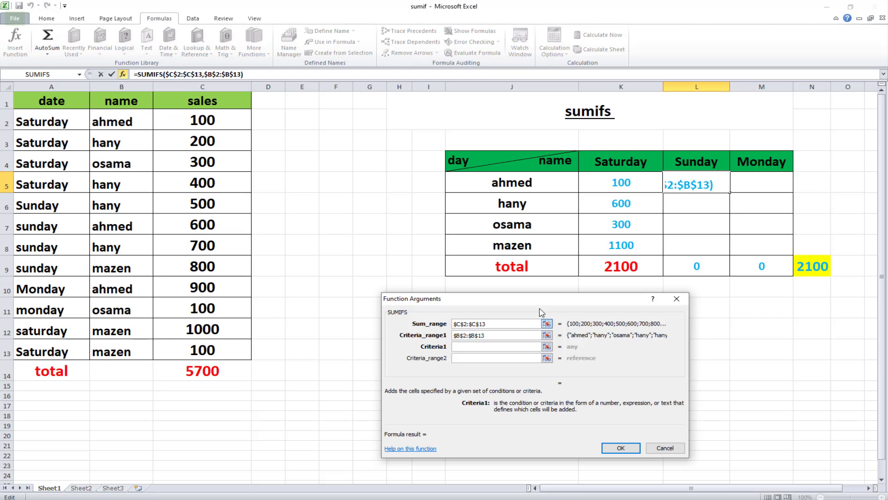
pyautogui.click(540, 185)
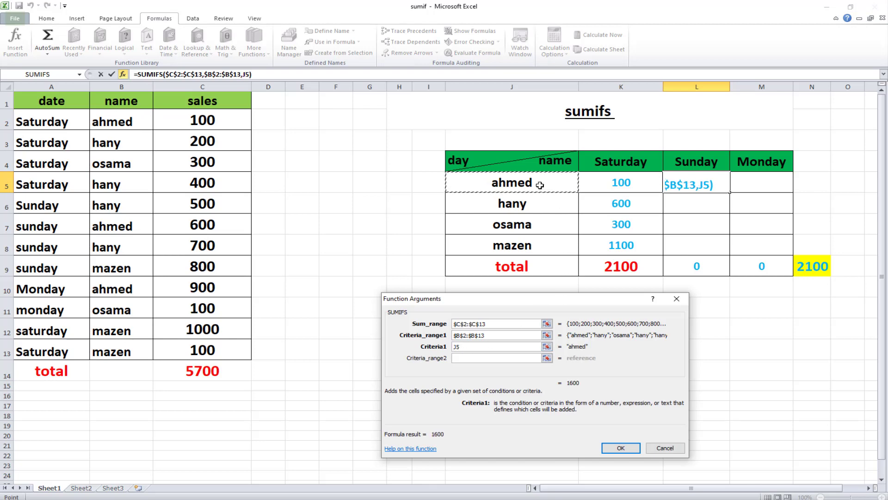
# Set the L5 formula's second criteria range to the date column $A$2:$A$13 as an absolute reference
pyautogui.click(509, 359)
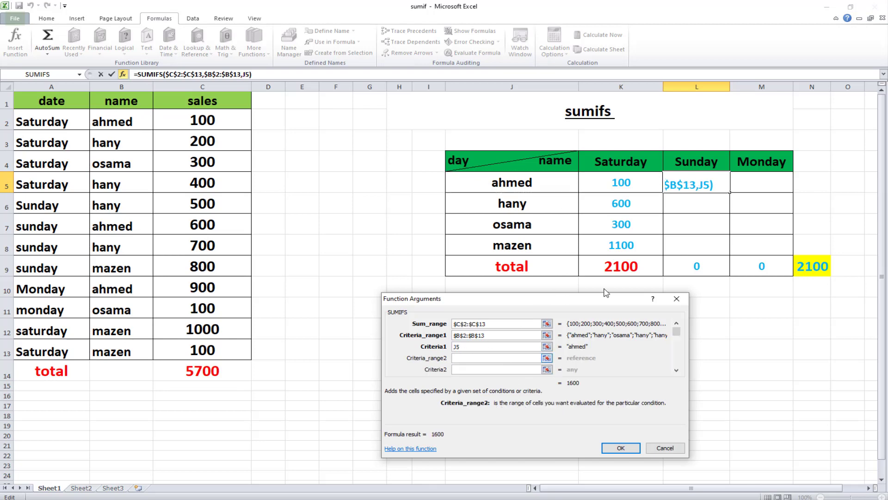
pyautogui.click(75, 120)
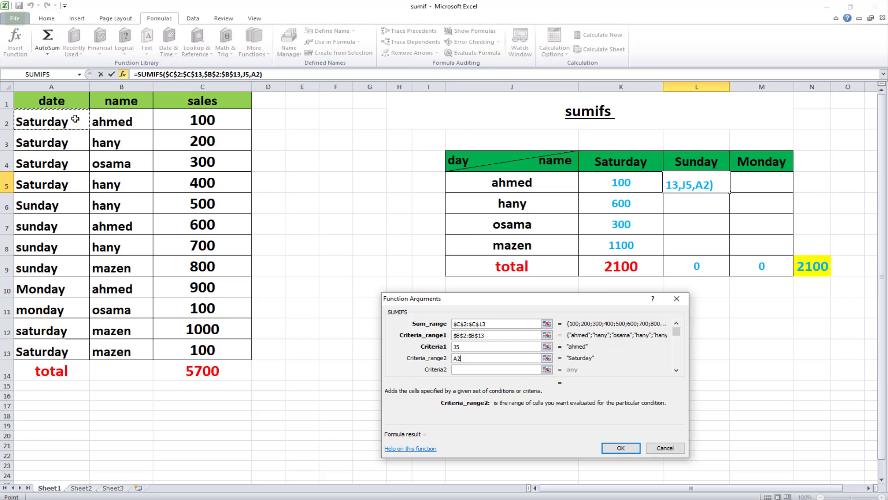
pyautogui.moveTo(67, 161); pyautogui.dragTo(44, 351)
pyautogui.press('F4')
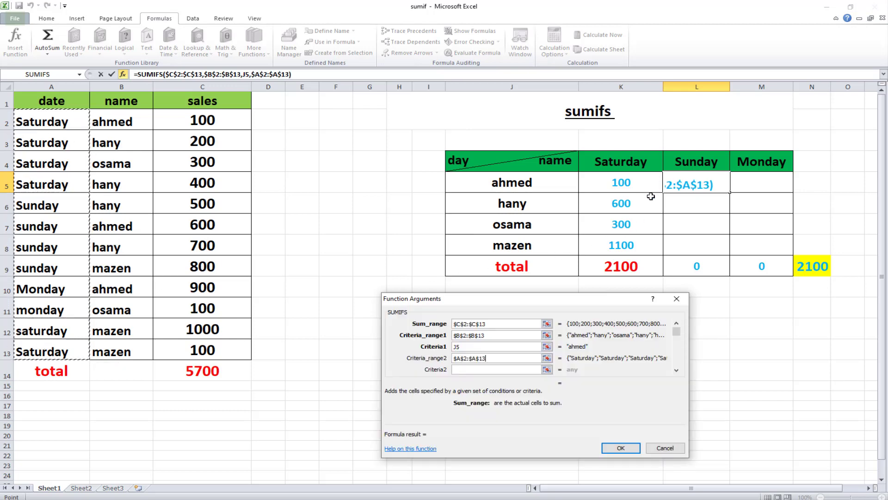
pyautogui.click(696, 160)
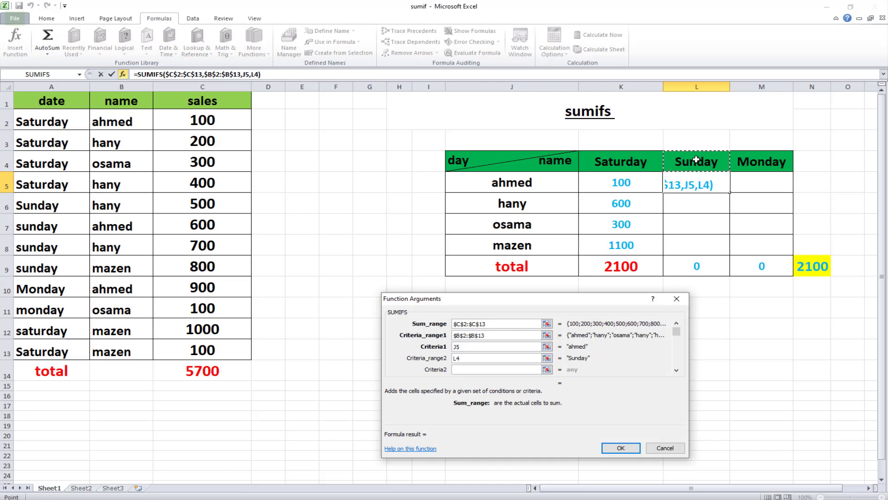
pyautogui.click(489, 371)
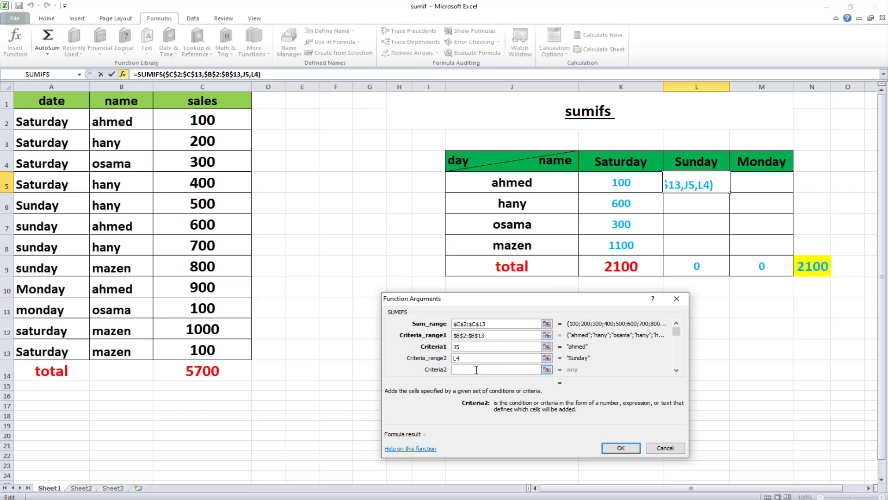
pyautogui.hotkey('shift', 'Tab')
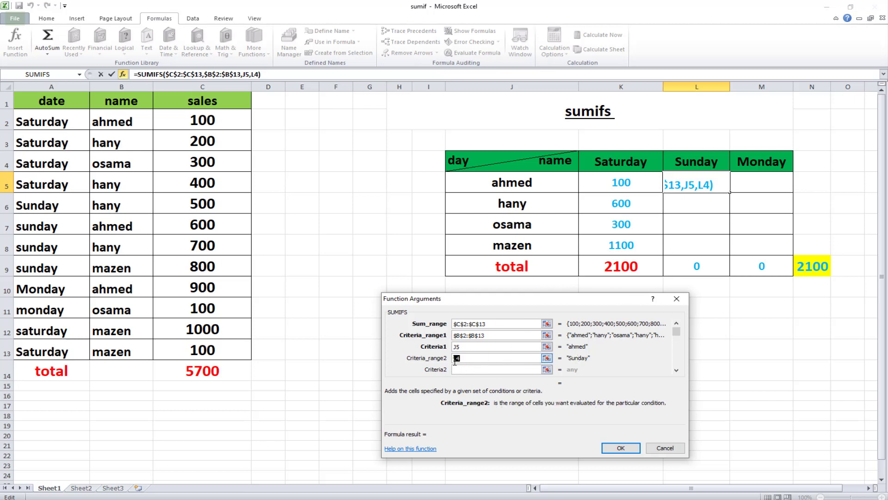
pyautogui.moveTo(63, 123); pyautogui.dragTo(105, 352)
pyautogui.press('F4')
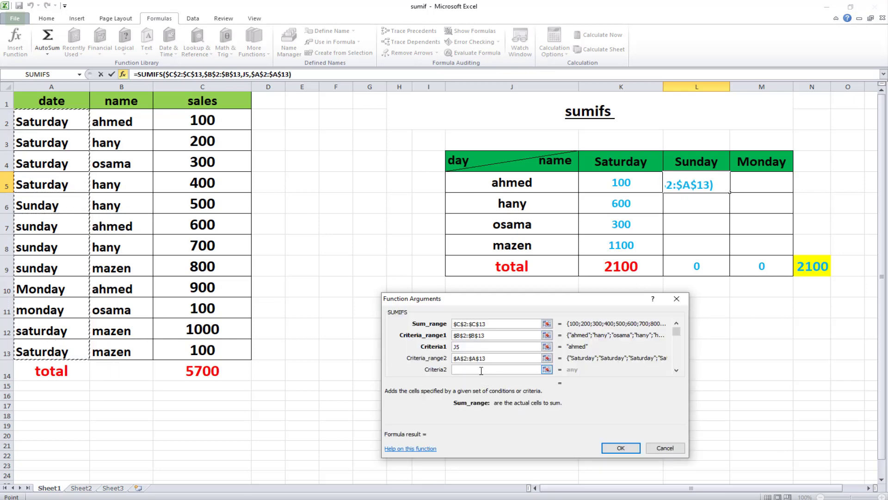
# Complete the L5 formula with $L$4 as the second criterion and fill it down through L8
pyautogui.click(532, 369)
pyautogui.click(697, 162)
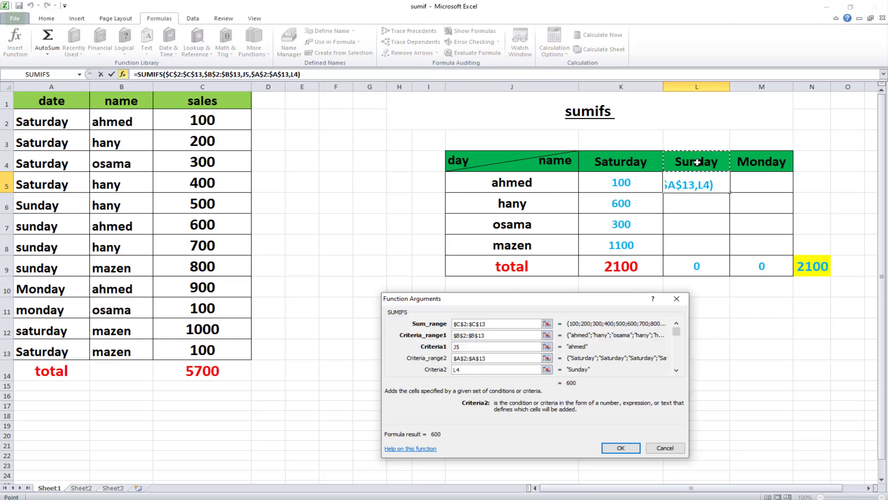
pyautogui.press('F4')
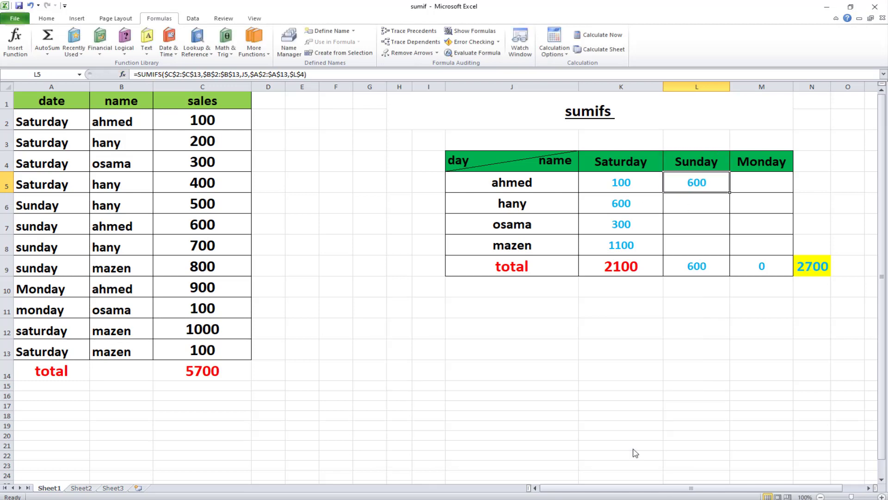
pyautogui.click(621, 448)
pyautogui.moveTo(731, 192); pyautogui.dragTo(728, 255)
pyautogui.click(748, 355)
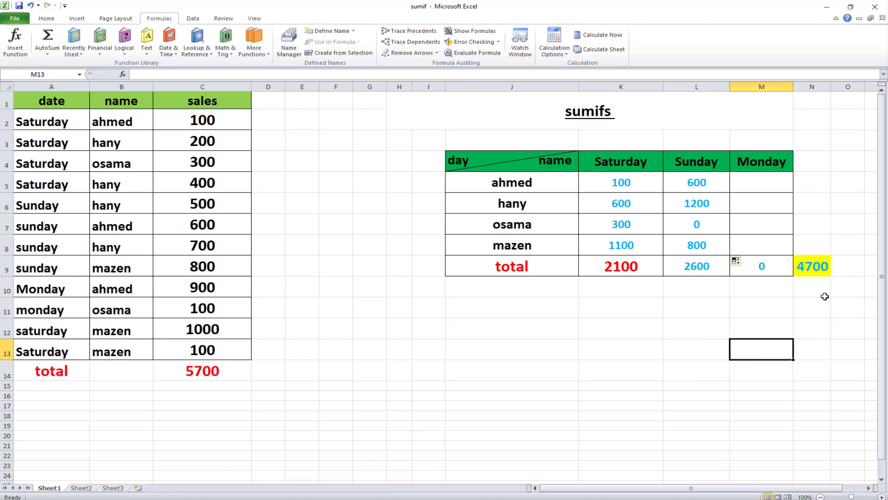
# Start a SUMIFS formula in M5 for Monday with the sales column $C$2:$C$13 as an absolute sum range
pyautogui.click(763, 181)
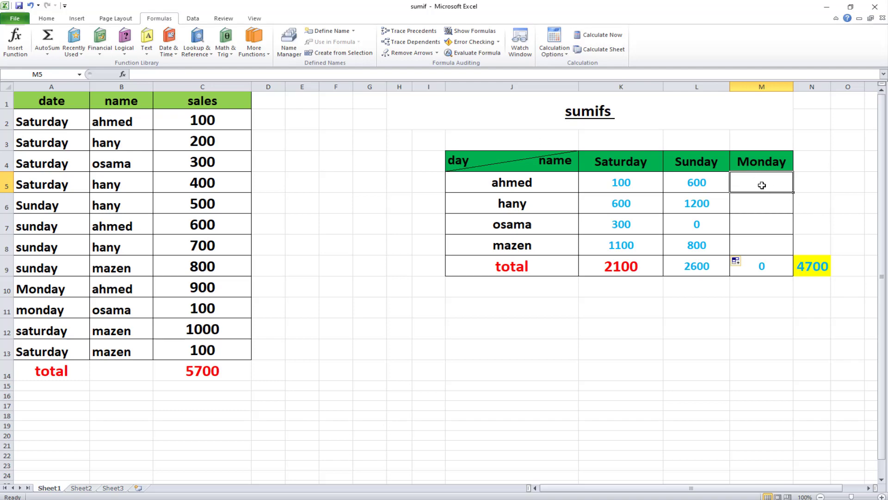
pyautogui.write('=')
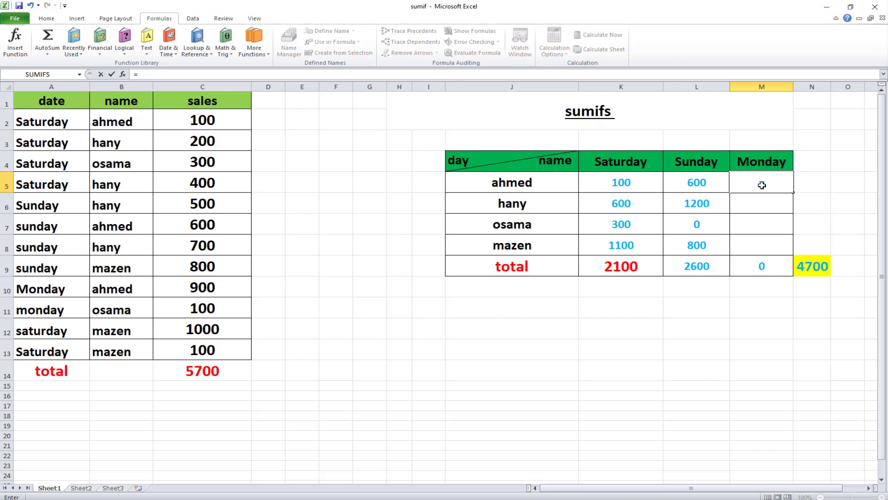
pyautogui.click(16, 41)
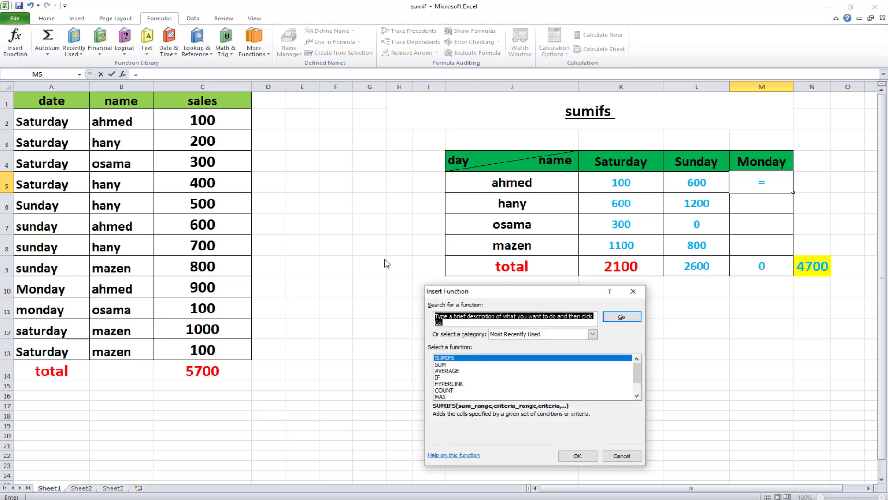
pyautogui.doubleClick(447, 358)
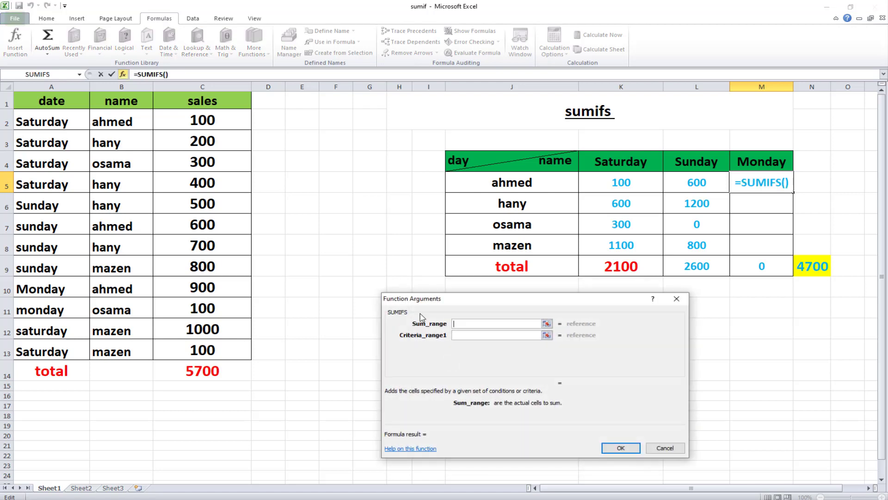
pyautogui.moveTo(220, 118); pyautogui.dragTo(199, 352)
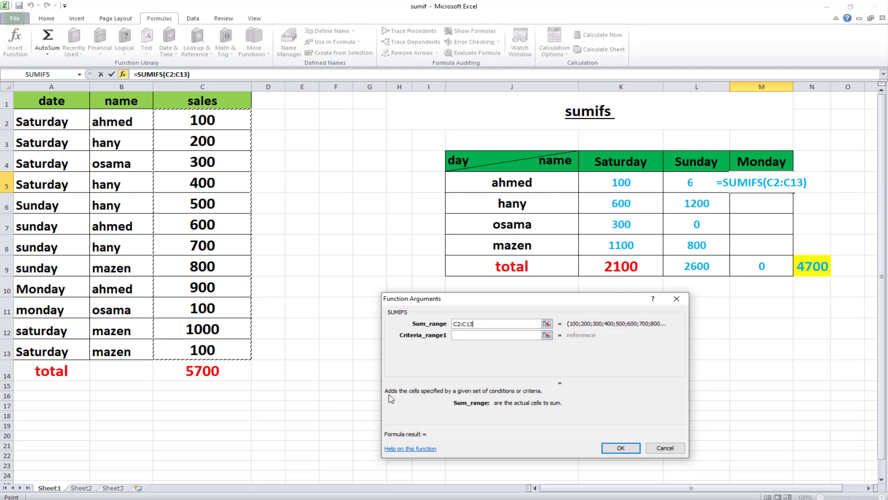
pyautogui.press('F4')
# Set the M5 formula's first criteria range to the name column $B$2:$B$13 and its criterion to J5
pyautogui.click(480, 336)
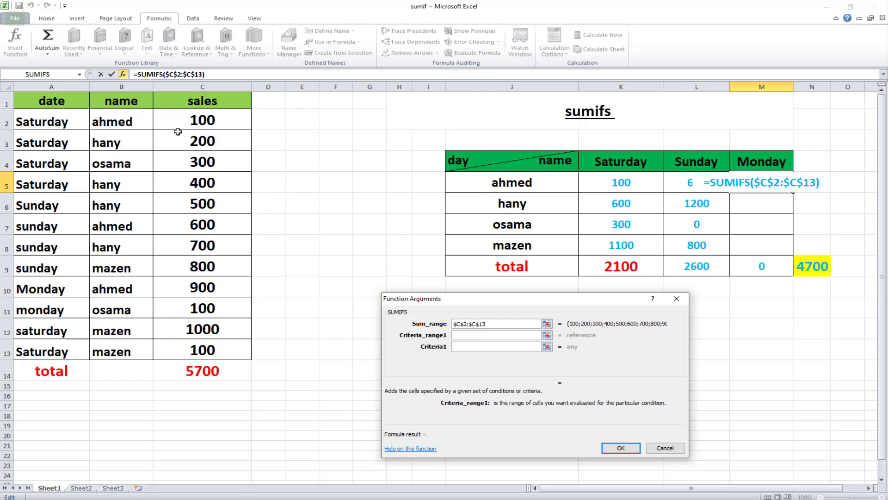
pyautogui.moveTo(121, 115); pyautogui.dragTo(107, 348)
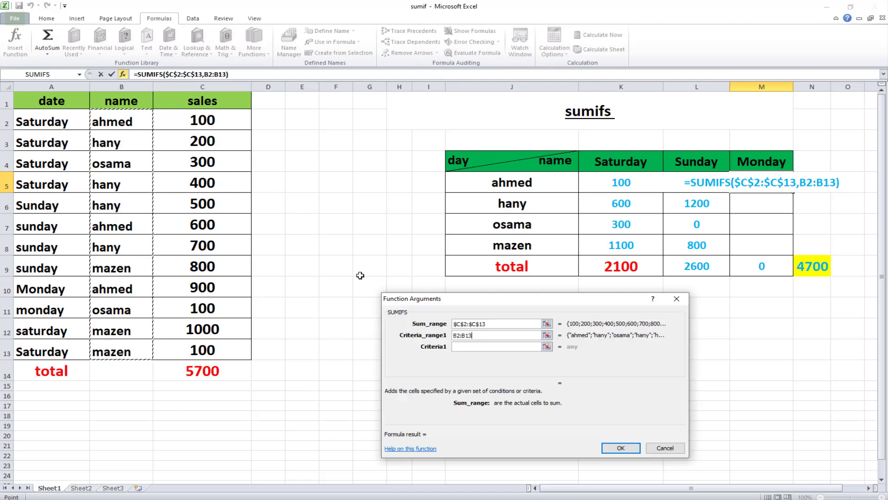
pyautogui.press('F4')
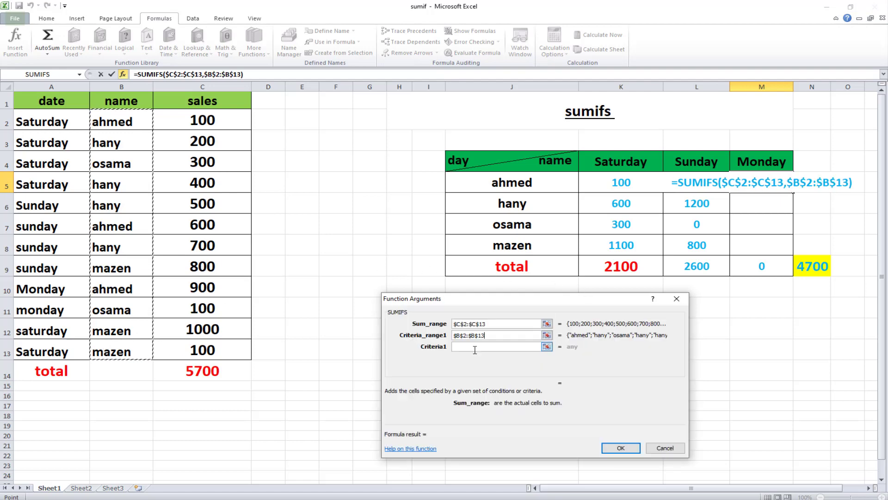
pyautogui.click(475, 348)
pyautogui.click(526, 183)
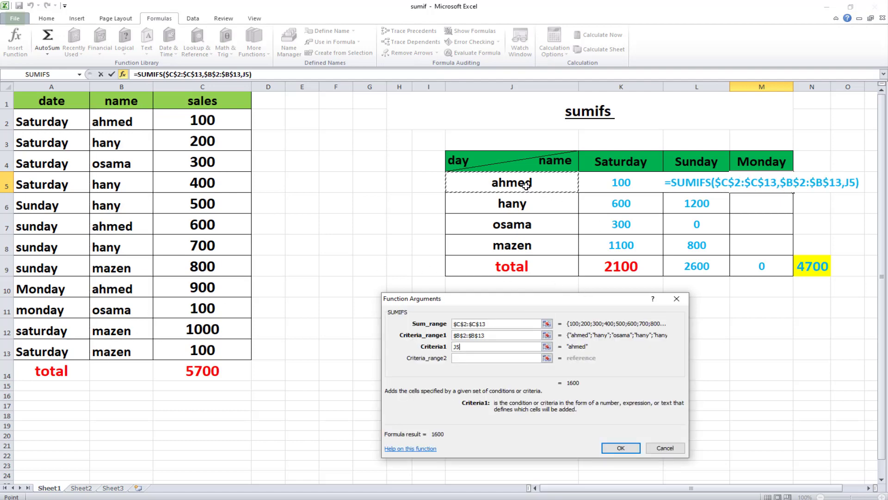
# Set the M5 formula's second criteria range to the date column $A$2:$A$13 as an absolute reference
pyautogui.click(483, 358)
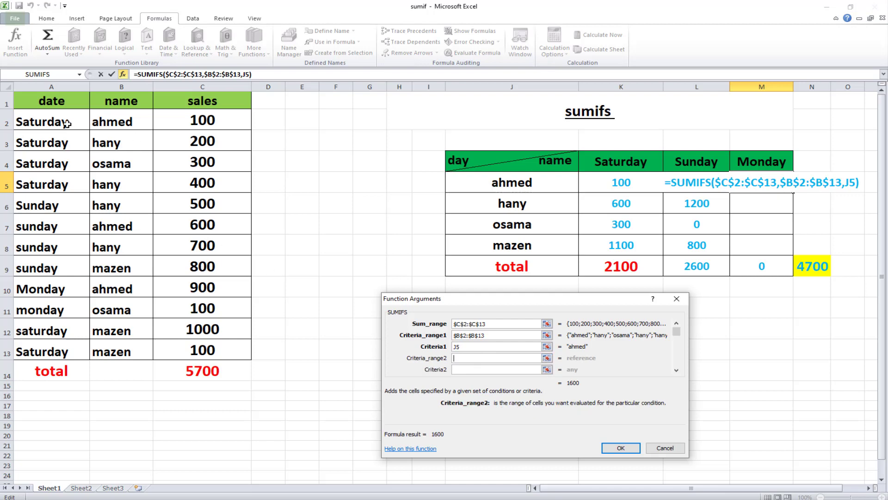
pyautogui.moveTo(67, 121); pyautogui.dragTo(48, 346)
pyautogui.press('F4')
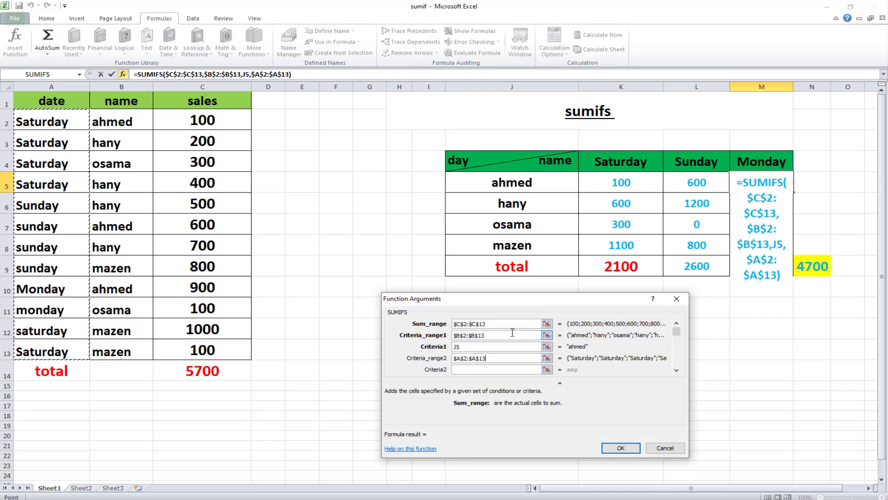
# Complete the M5 formula with $M$4 as the second criterion and fill it down through M8
pyautogui.click(484, 370)
pyautogui.click(755, 169)
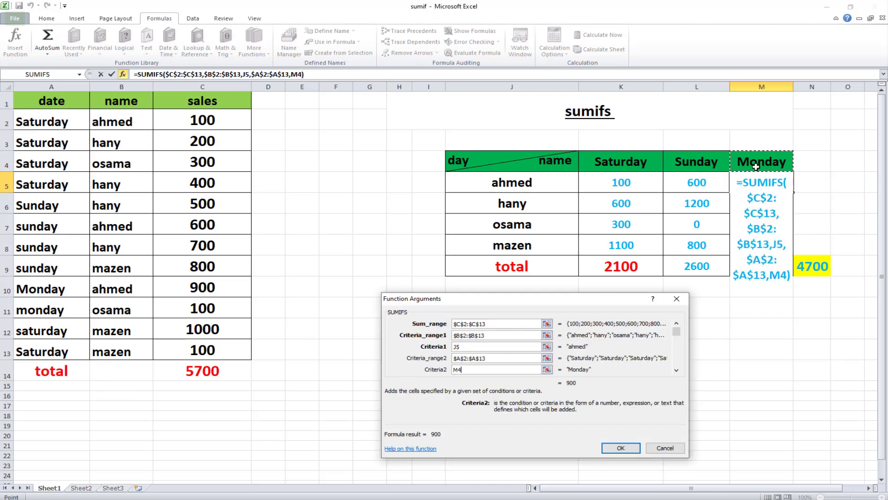
pyautogui.press('F4')
pyautogui.click(621, 448)
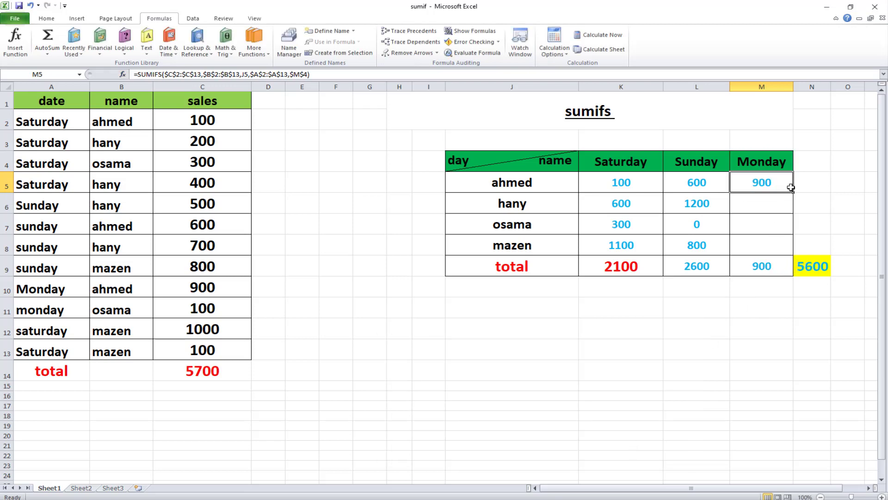
pyautogui.moveTo(793, 193); pyautogui.dragTo(794, 258)
pyautogui.click(779, 331)
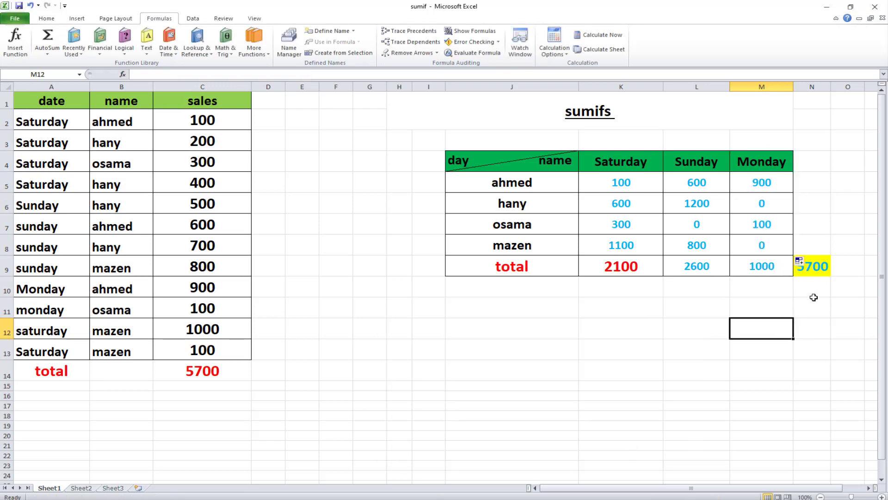
# Increase the font size of the summary table's grand total in N9 to 24
pyautogui.click(800, 266)
pyautogui.click(55, 21)
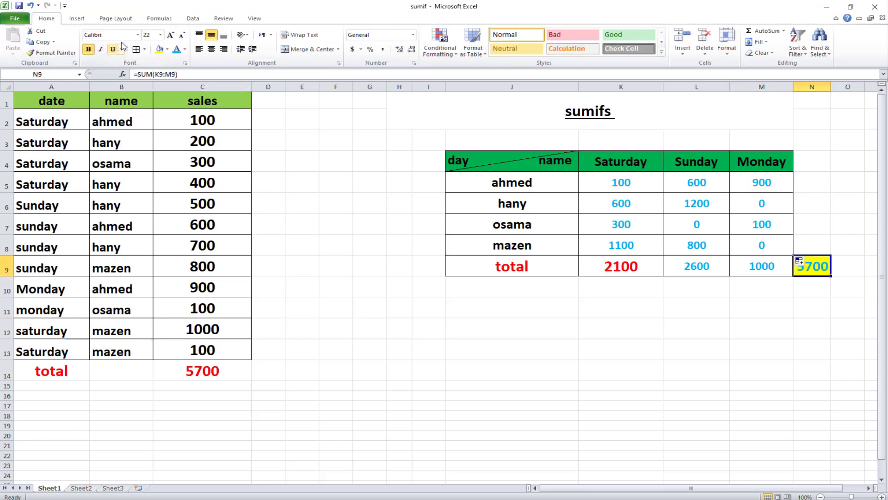
pyautogui.click(171, 39)
pyautogui.click(660, 349)
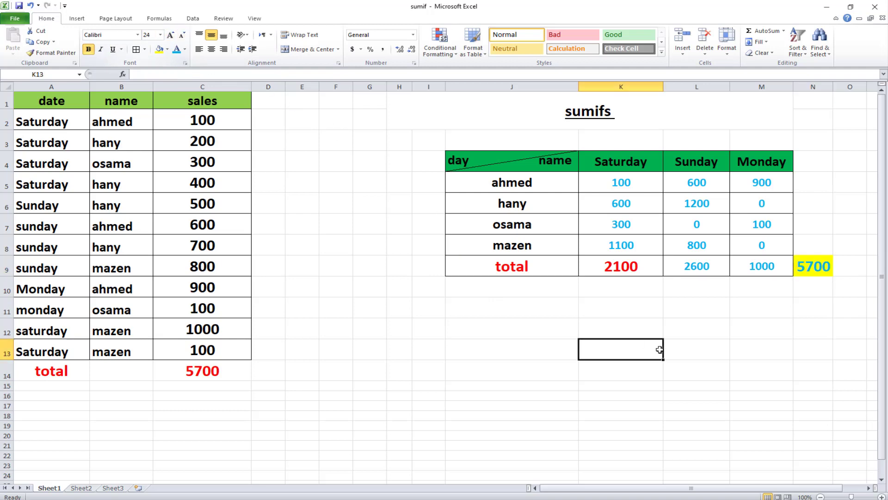
# Compare the grand total in N9 with the source sales total in C14, and inspect the day entries in the date column
pyautogui.click(825, 270)
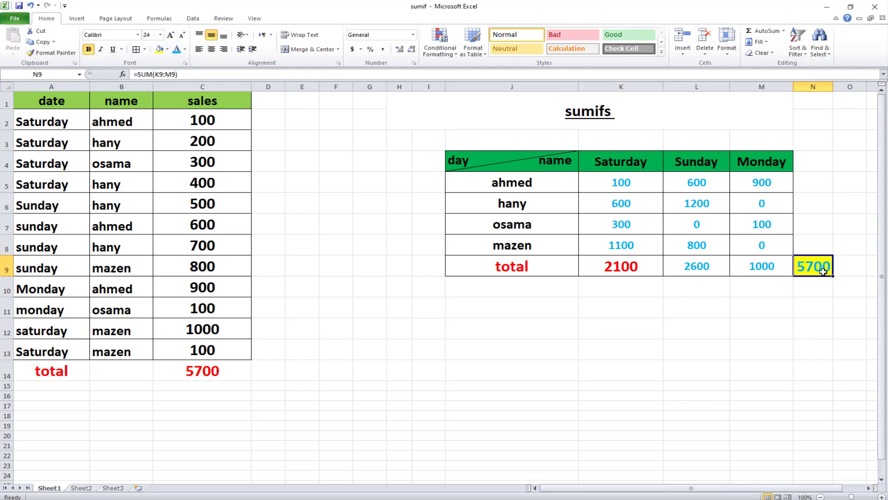
pyautogui.click(195, 374)
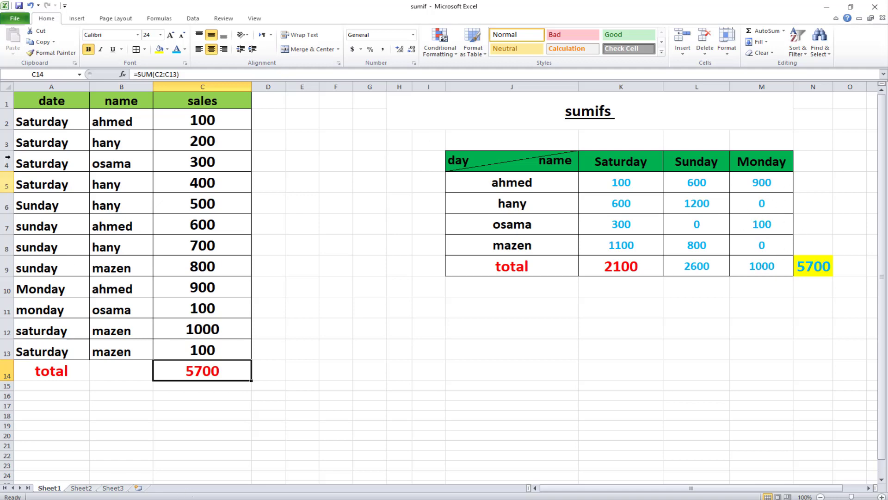
pyautogui.click(47, 116)
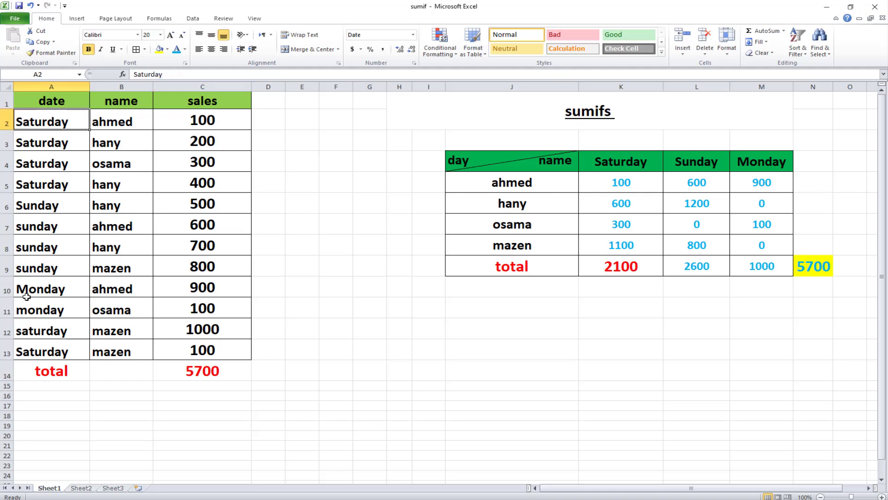
pyautogui.click(49, 310)
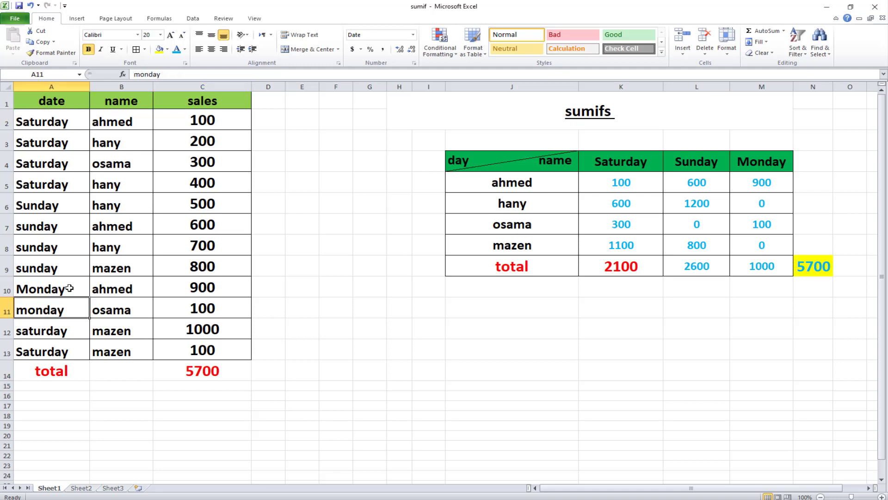